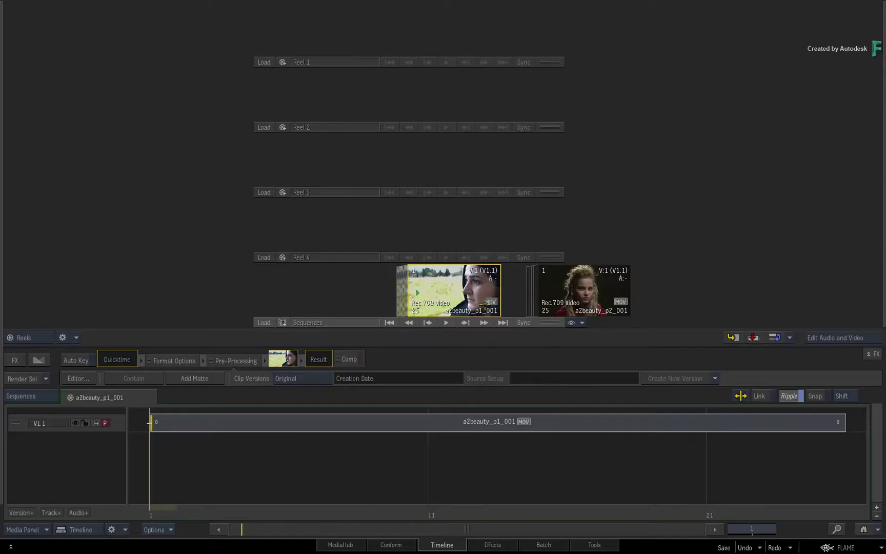
Open the clip in Effects, hide the storyboard reel, and add the A2BeautySFX shader beside MasterGradeSFX2.
click(493, 544)
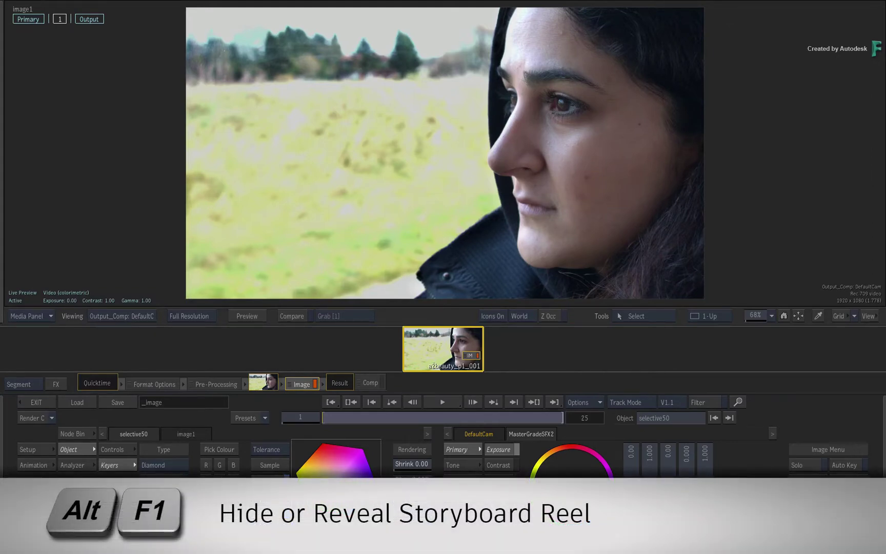
key(alt+F1)
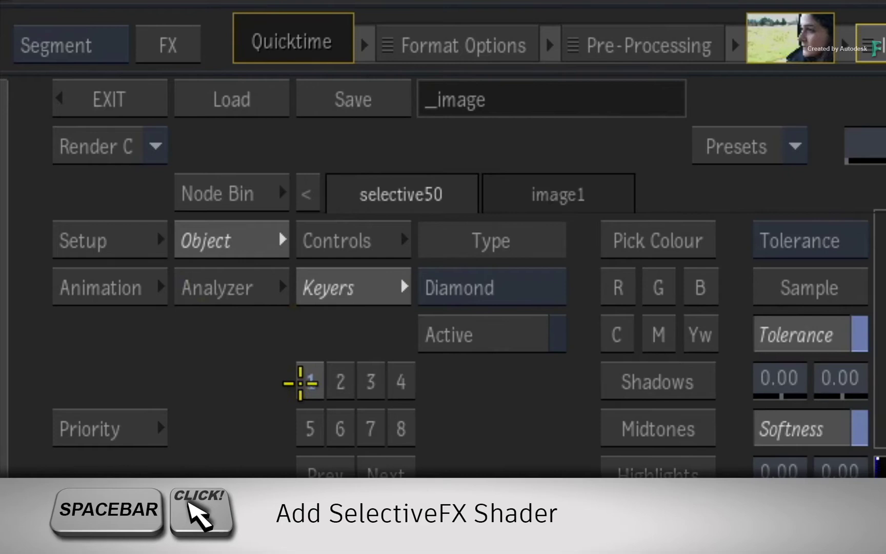
click(308, 381)
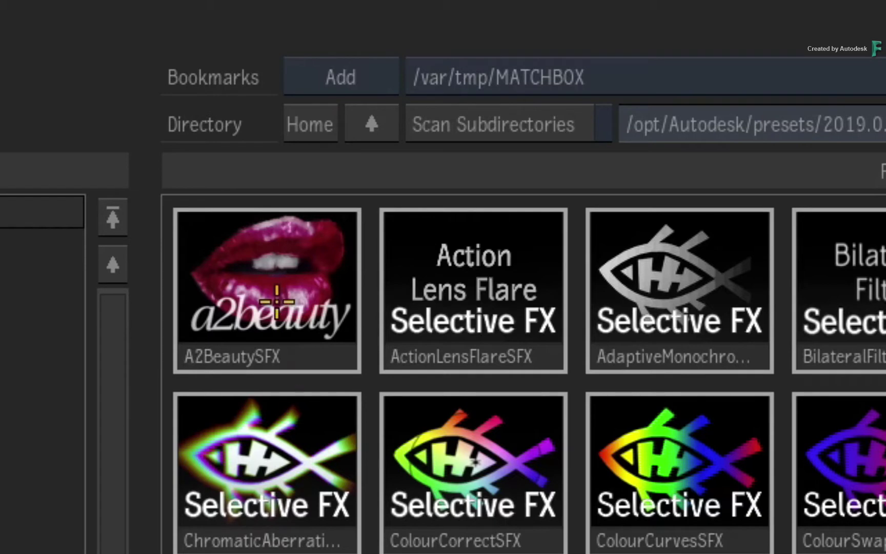
double_click(277, 274)
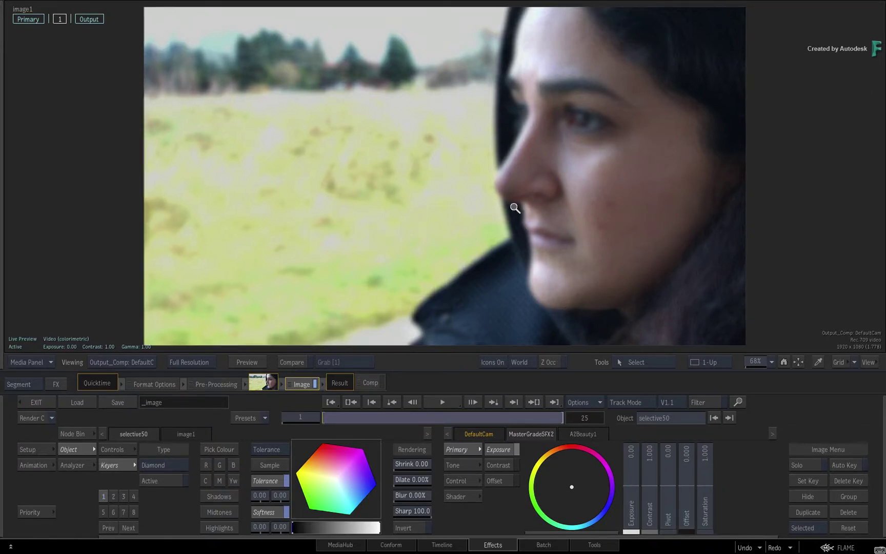
Zoom and pan to the actress's cheek, link free GMask gmask1, and show the Object view.
scroll(515, 208, up, 3)
drag(588, 198, 300, 160)
scroll(506, 203, up, 2)
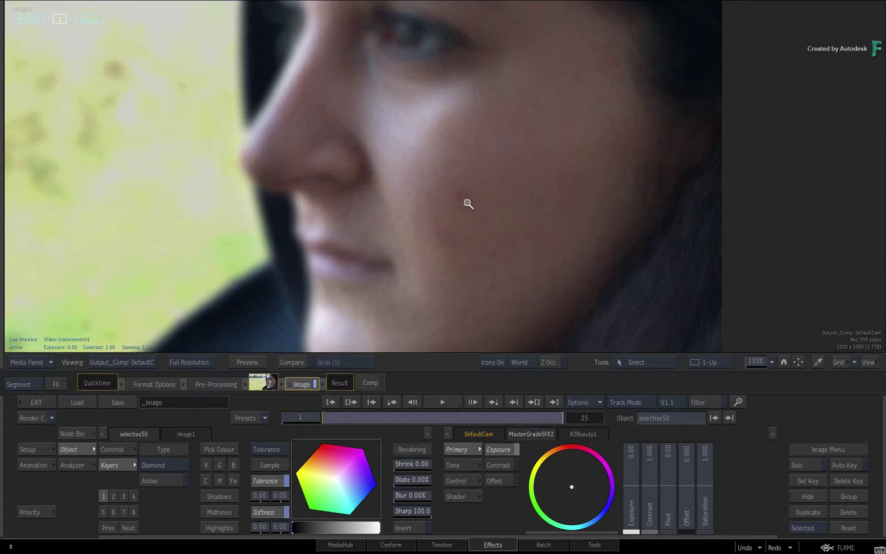
drag(468, 203, 386, 199)
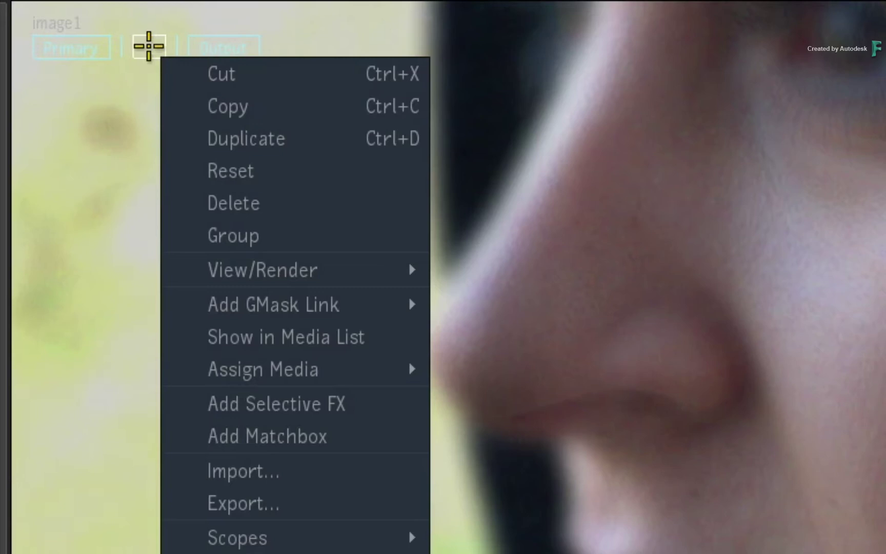
mouse_move(370, 295)
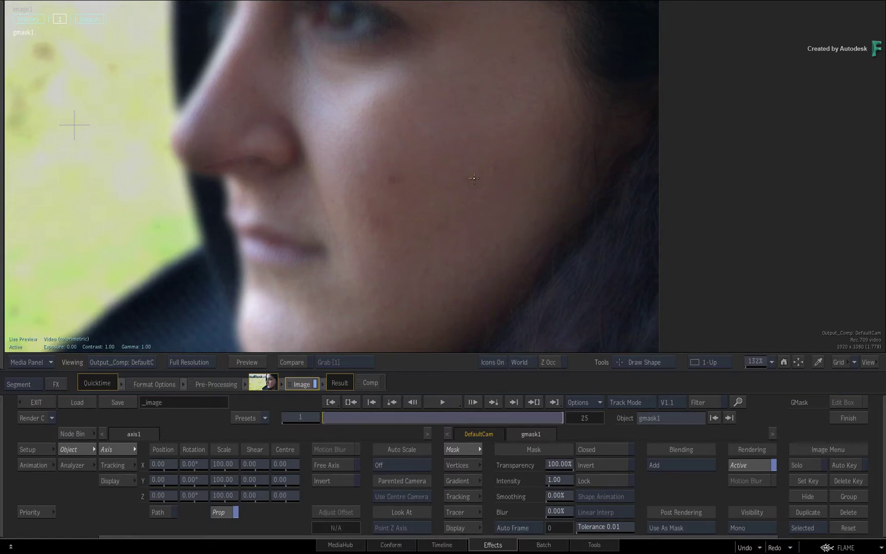
key(F8)
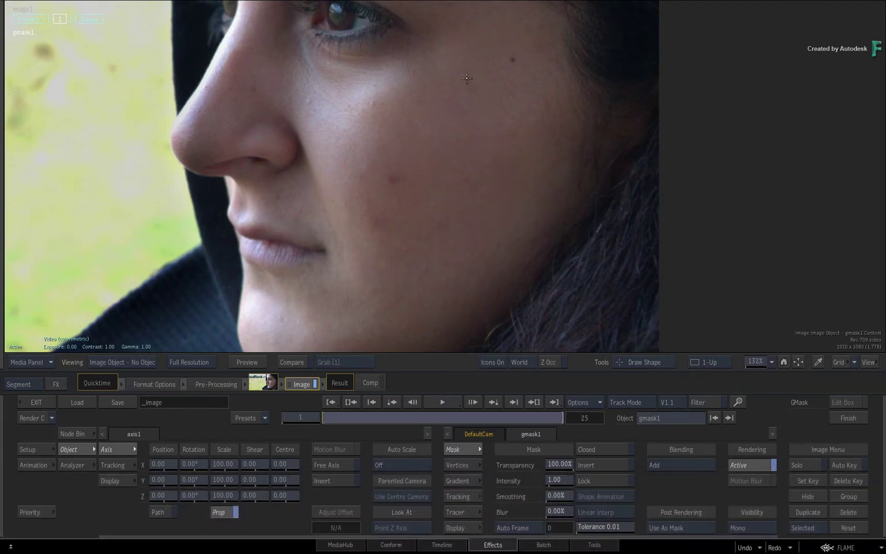
Draw a closed four-point gmask1 shape around the reddened cheek beside the nose, then return to Result view.
drag(467, 74, 446, 79)
drag(355, 137, 344, 162)
drag(388, 266, 426, 272)
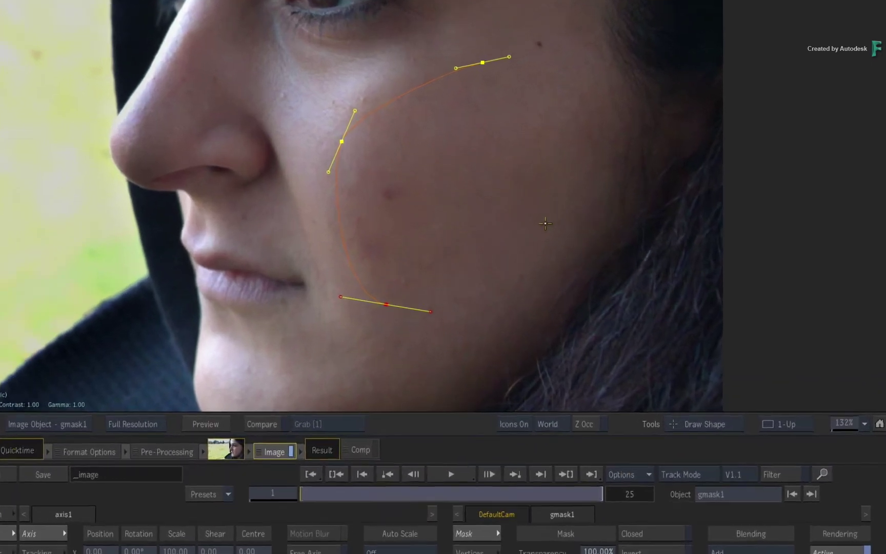
drag(545, 223, 561, 193)
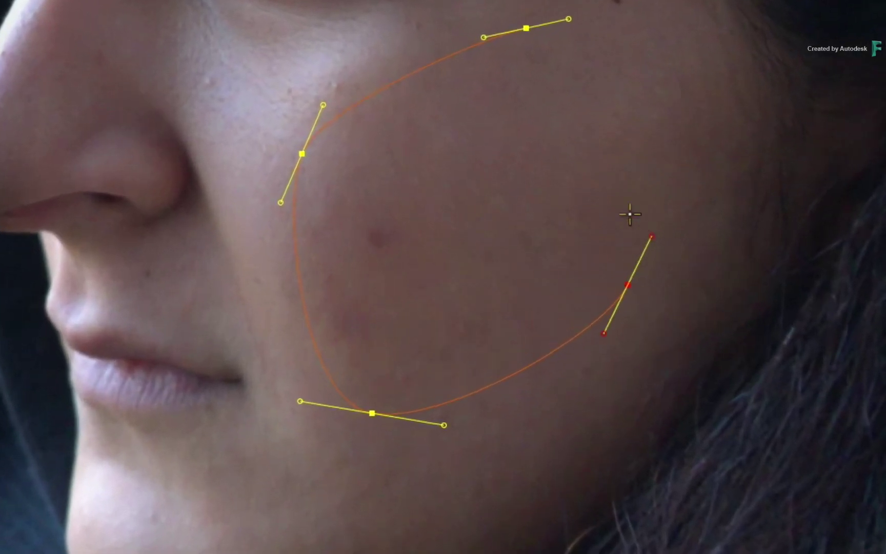
click(483, 62)
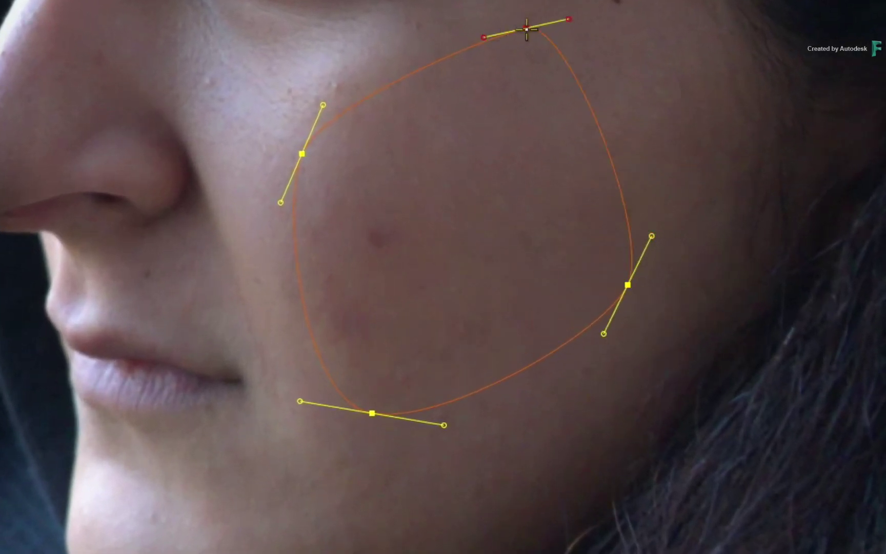
click(506, 41)
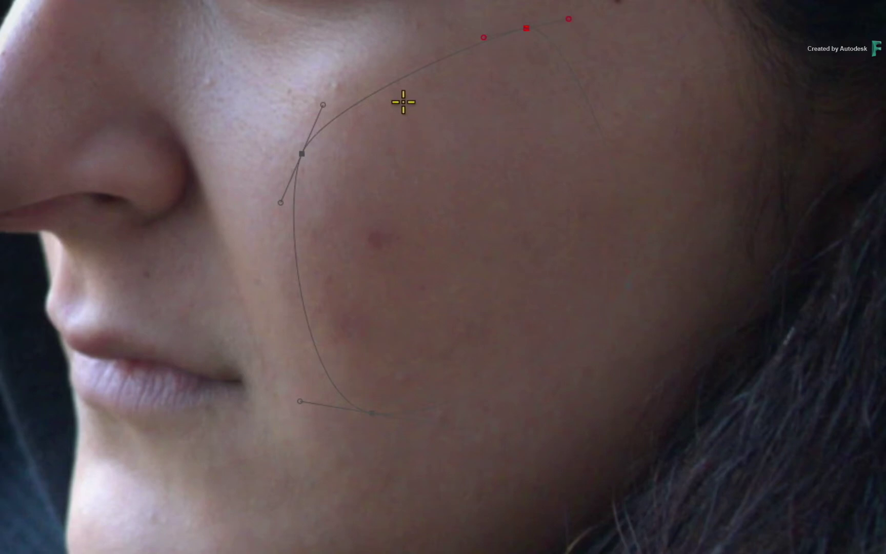
key(F4)
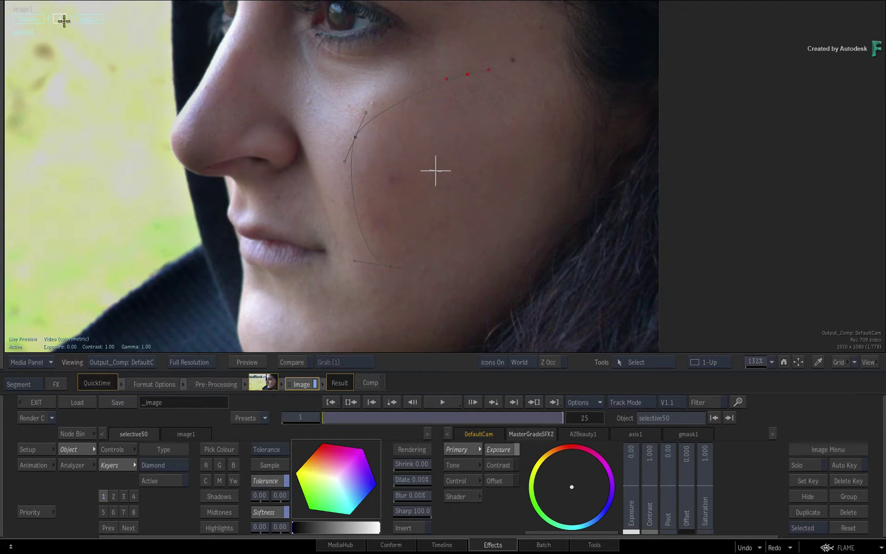
Compare A2Beauty1 before and after, and raise its Fix Size from 20 to about 32.
click(588, 434)
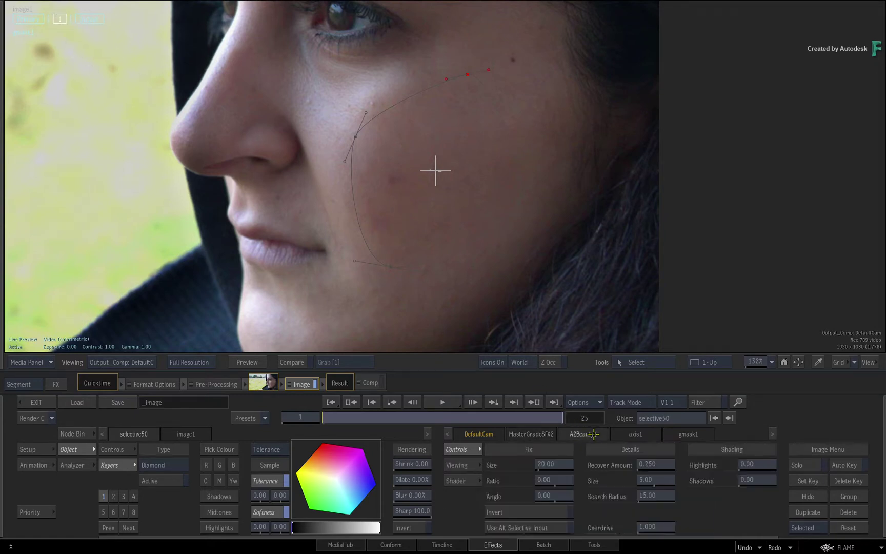
scroll(449, 224, up, 3)
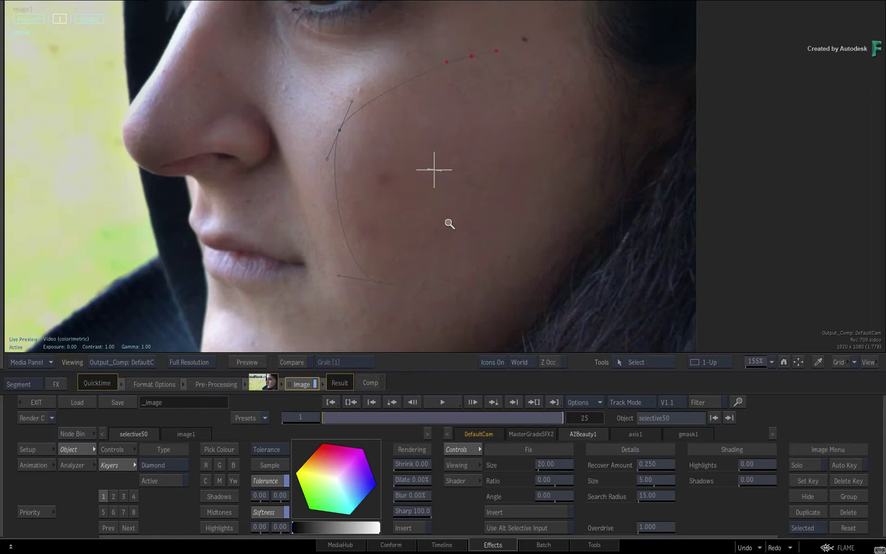
key(h)
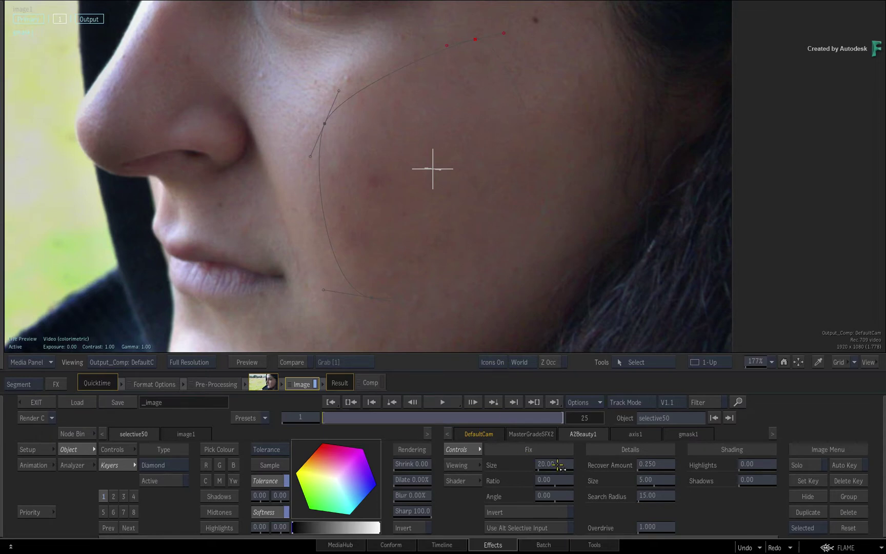
mouse_move(556, 464)
mouse_down()
mouse_move(566, 463)
mouse_move(558, 464)
mouse_up()
mouse_move(563, 463)
mouse_down()
mouse_move(540, 466)
mouse_move(562, 462)
mouse_up()
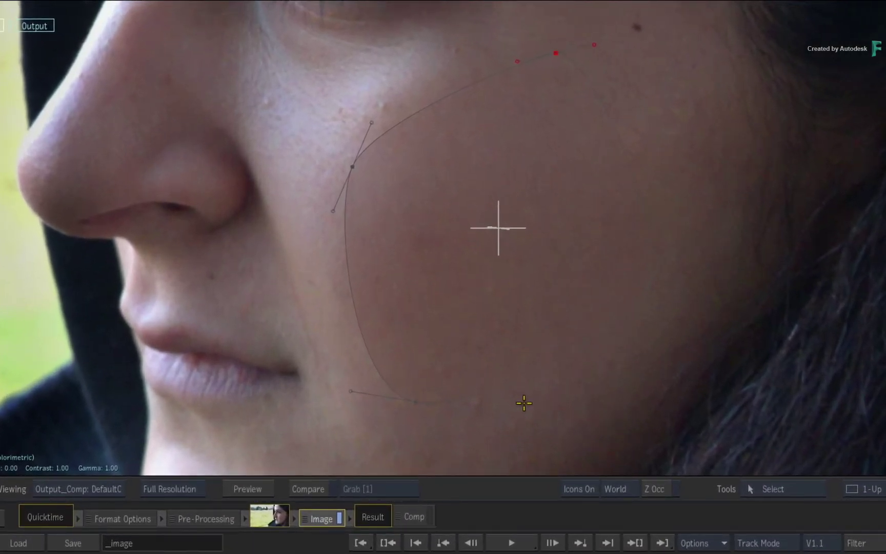
Add a gradient point to the cheek mask and pull an inner falloff for a soft edge.
click(358, 326)
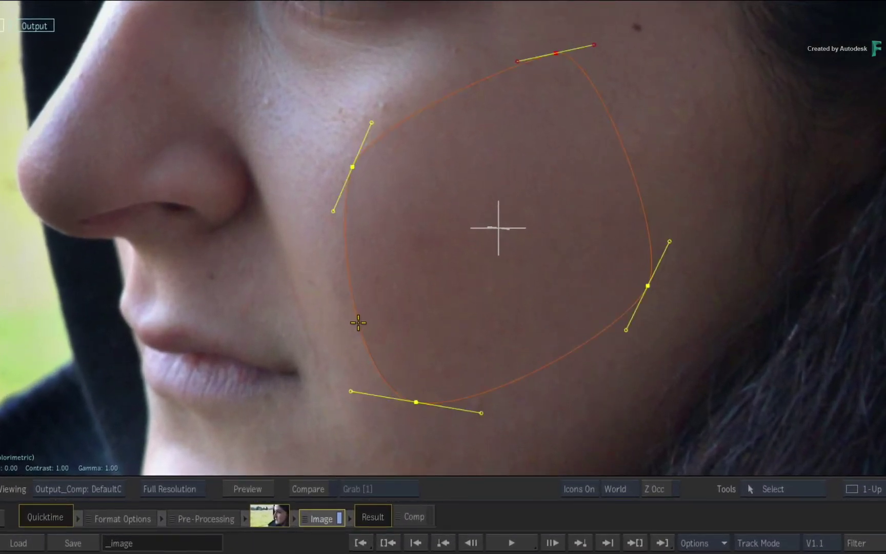
right_click(357, 322)
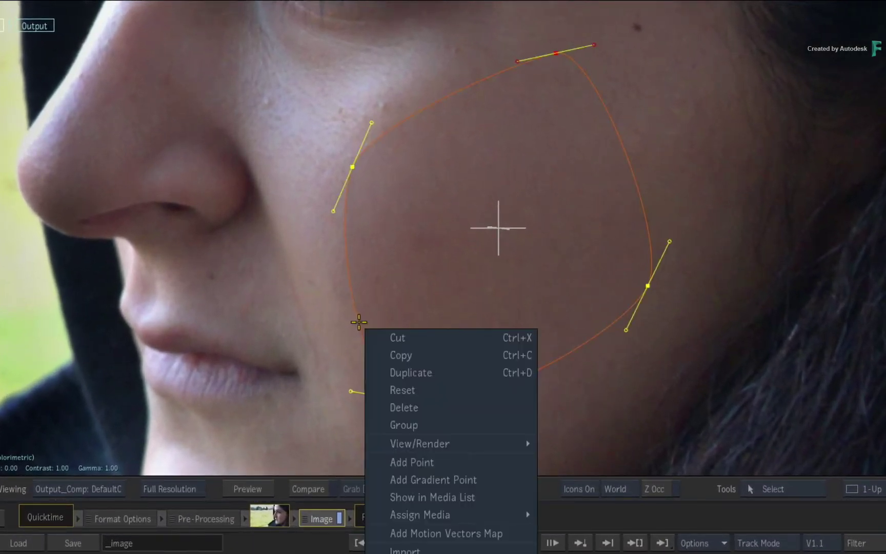
click(481, 480)
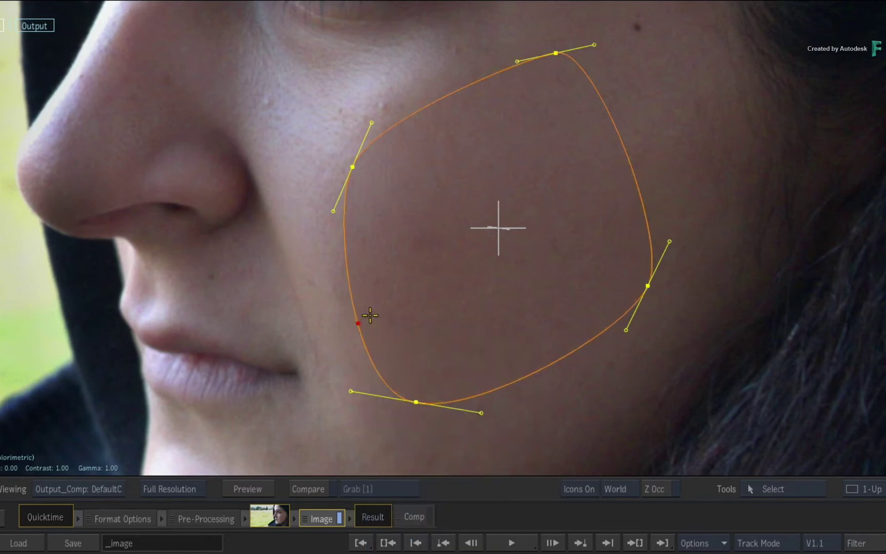
drag(370, 315, 407, 294)
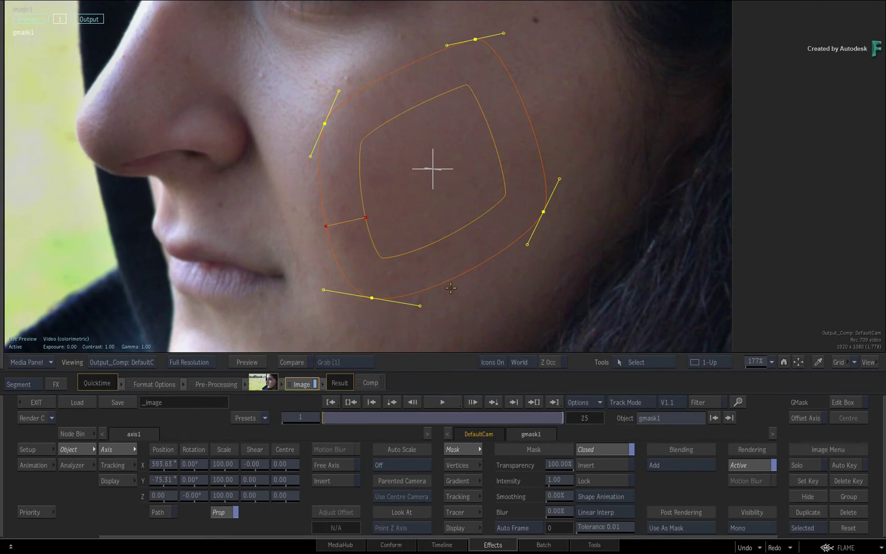
Deselect the mask and set overlay icons to show only for selected objects.
click(63, 19)
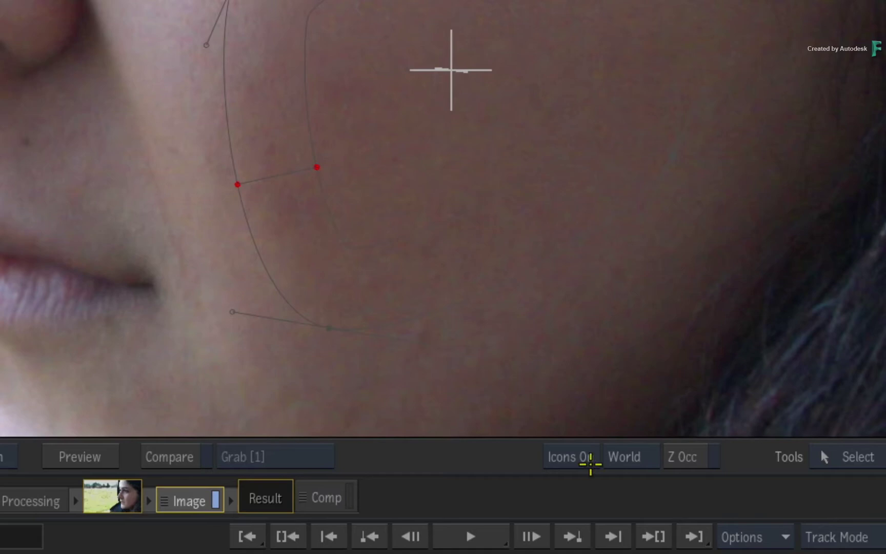
click(571, 455)
click(583, 430)
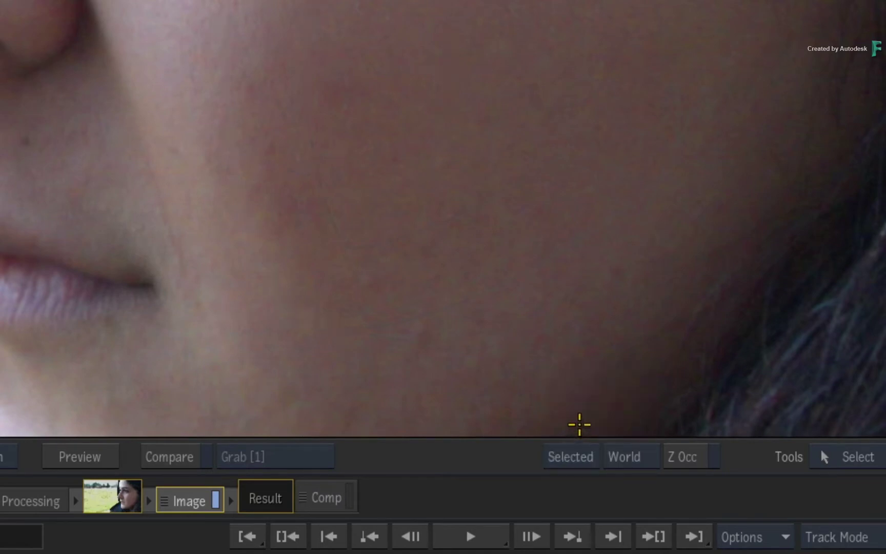
key(i)
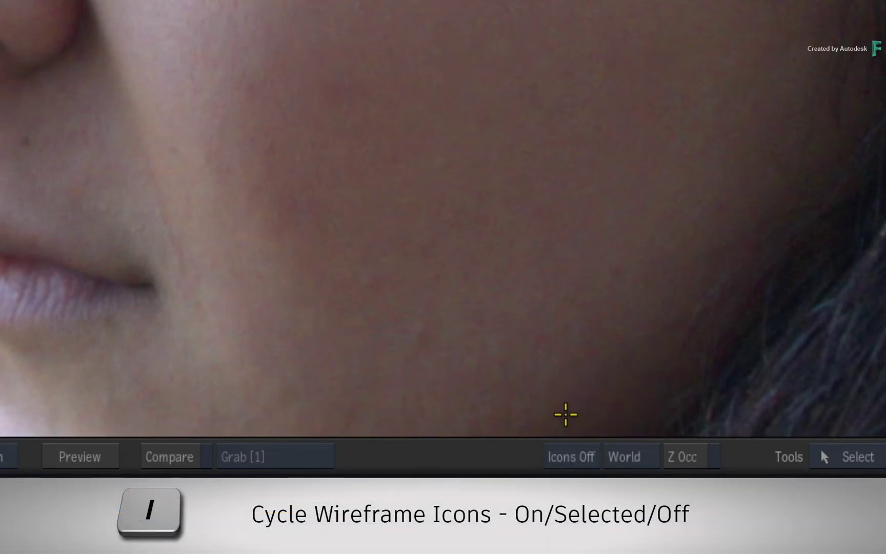
key(i)
key(i)
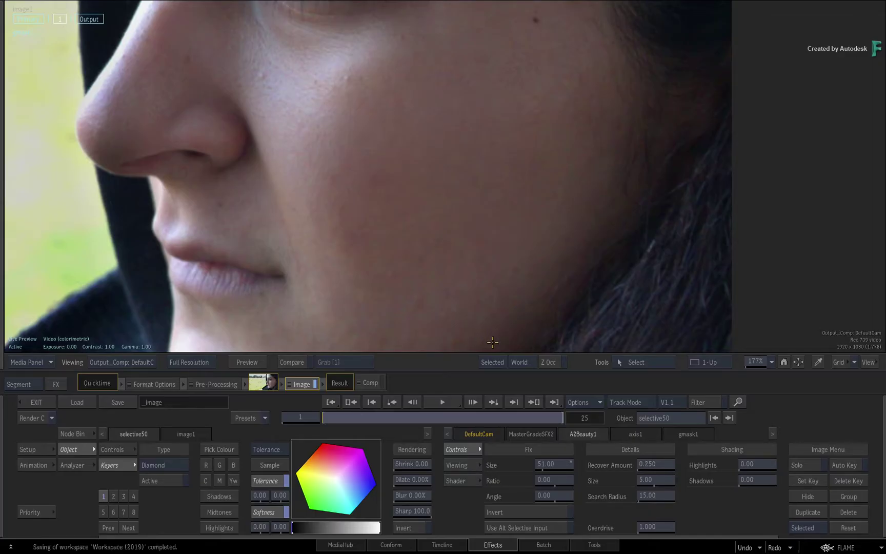
Set the A2Beauty Fix Size to 80, reframe the face, and view the selected GMask alone.
mouse_move(562, 468)
mouse_down()
mouse_move(521, 457)
mouse_move(565, 456)
mouse_up()
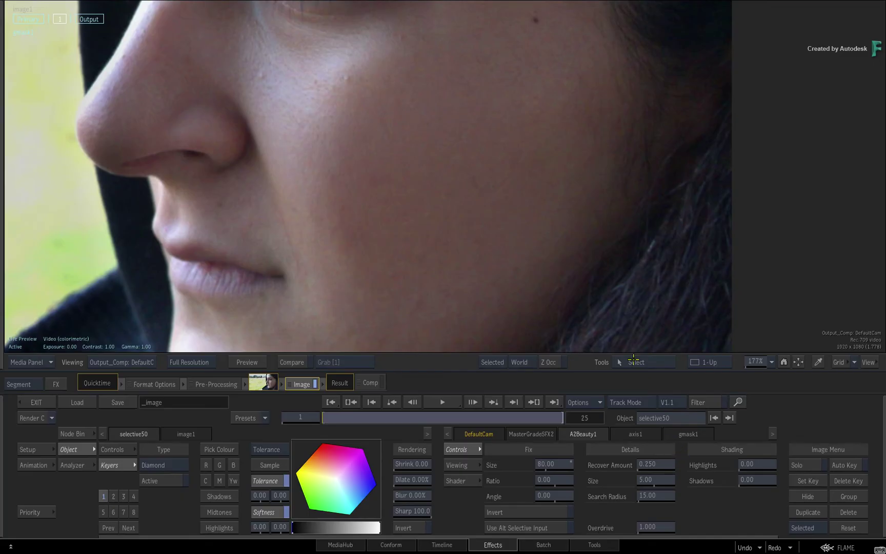
scroll(530, 219, down, 4)
drag(511, 217, 509, 235)
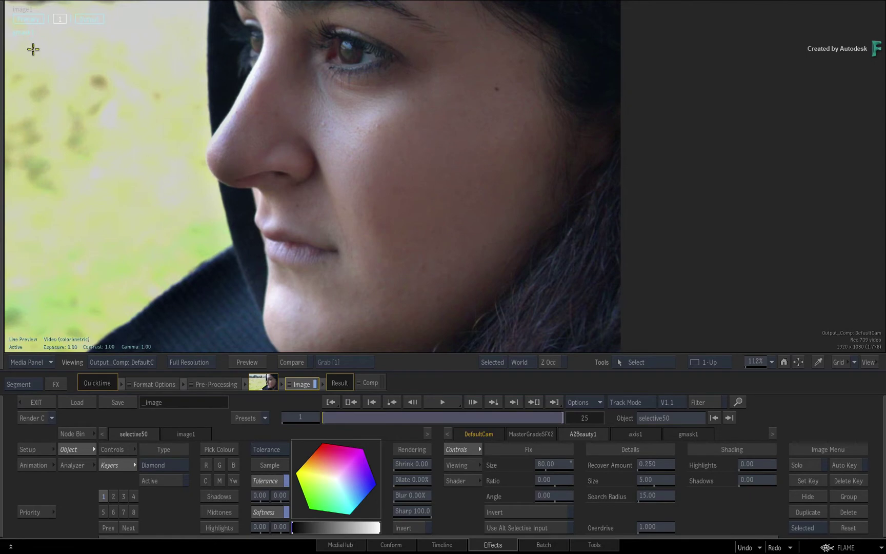
key(F8)
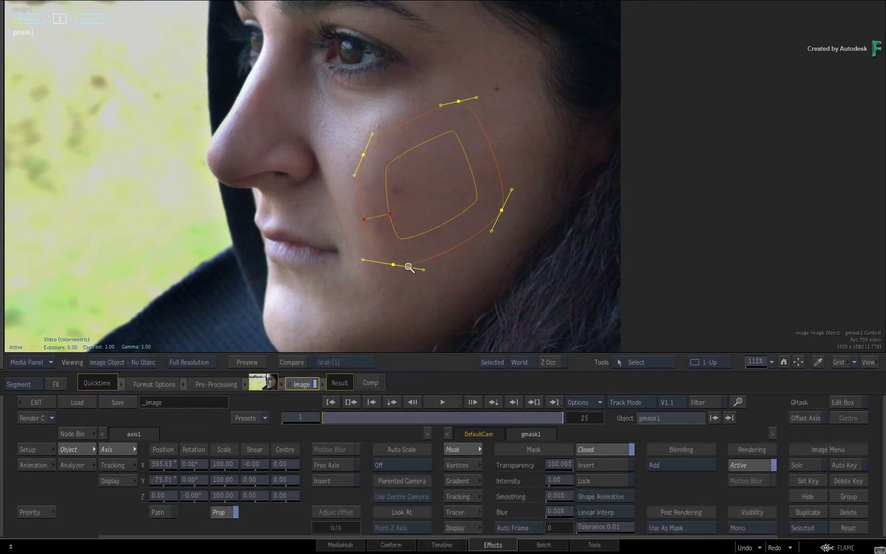
Set axis1 tracking to Planar and analyze to track gmask1 through frame 25.
scroll(431, 261, up, 3)
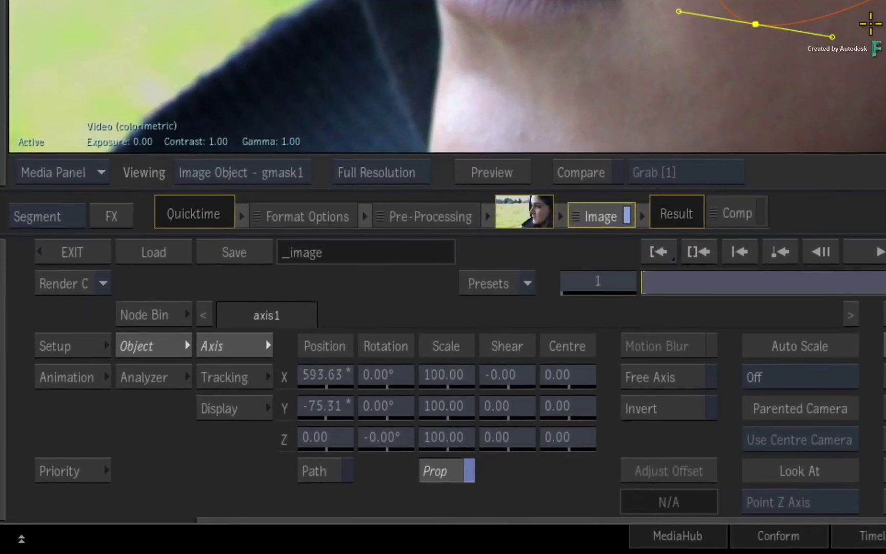
click(233, 377)
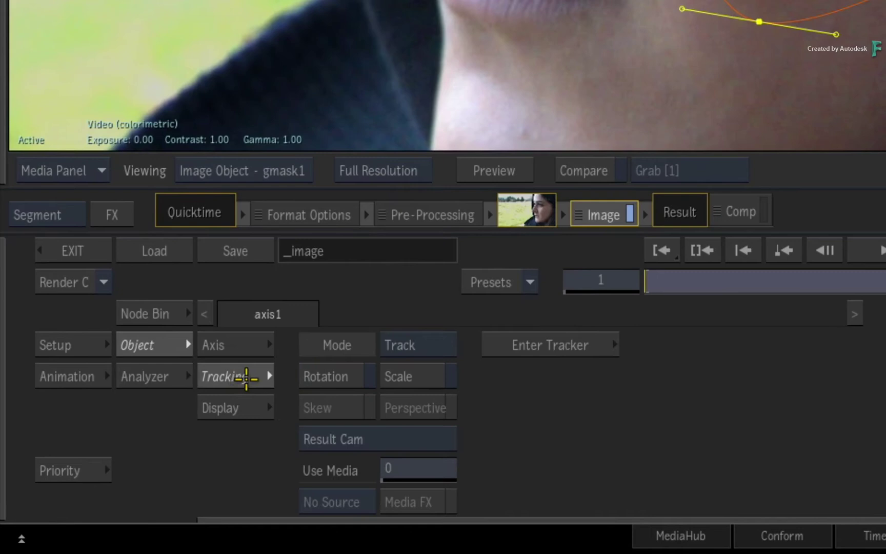
click(436, 344)
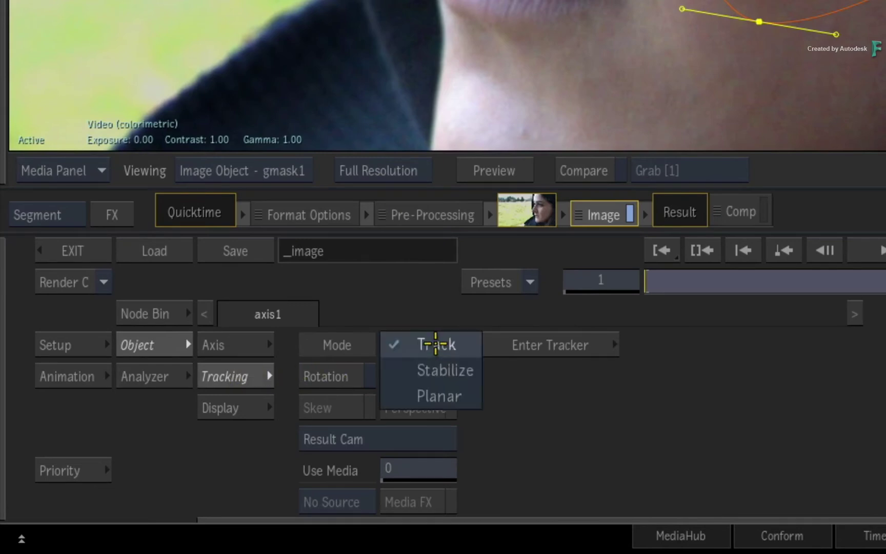
click(437, 395)
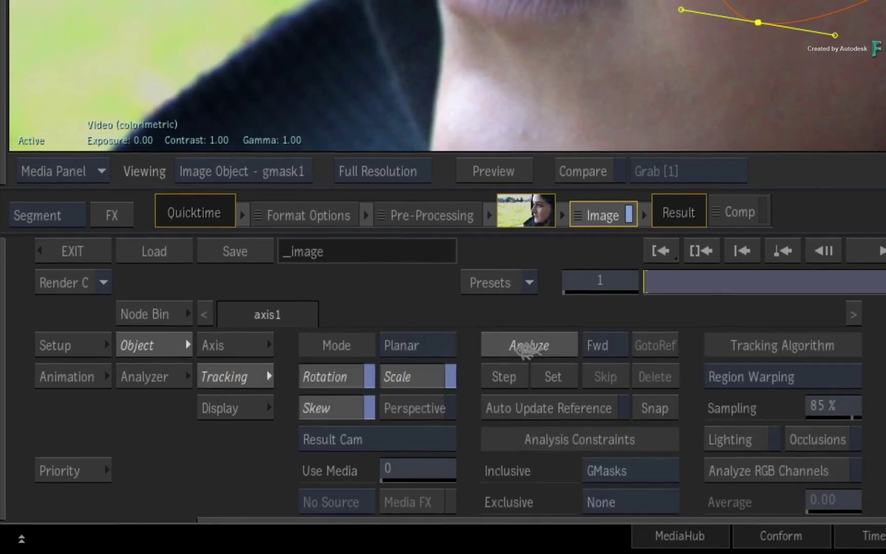
click(528, 345)
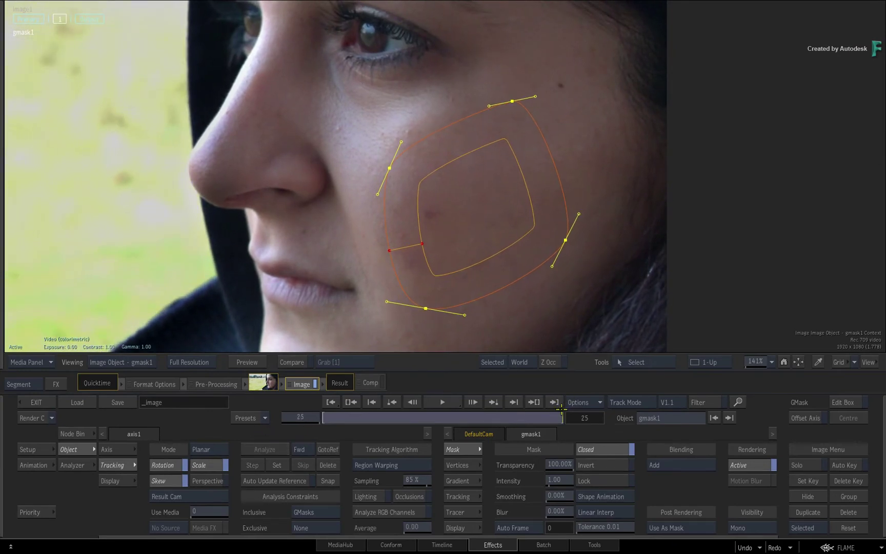
Return to frame 1, show the Result view, and display the selective50 Keyers controls.
drag(562, 408, 340, 345)
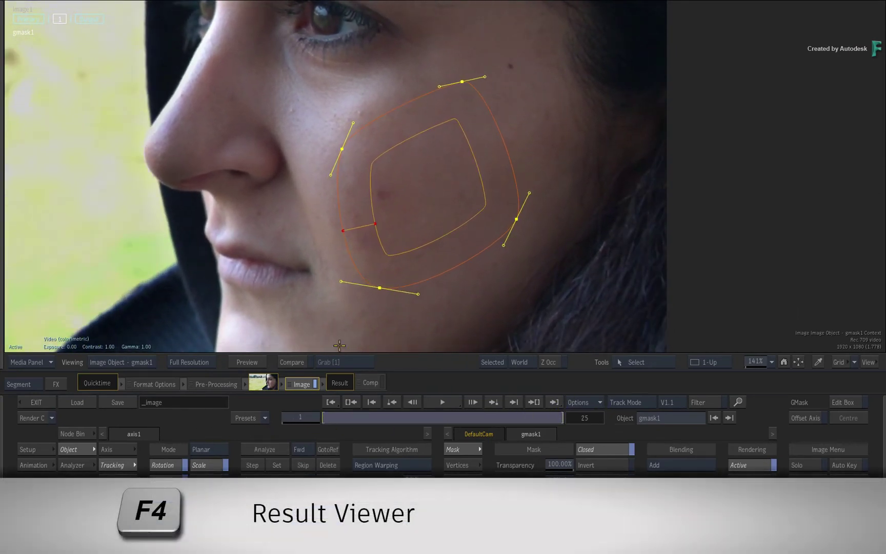
key(F4)
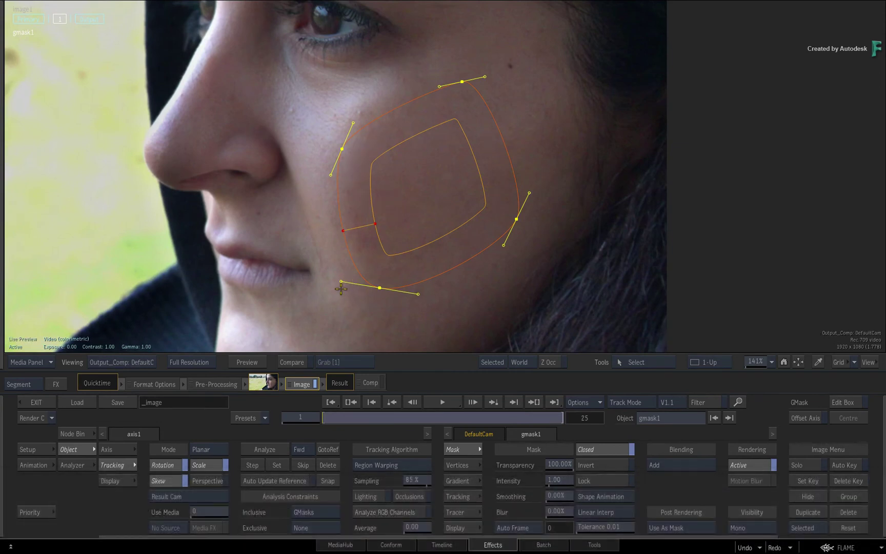
click(56, 21)
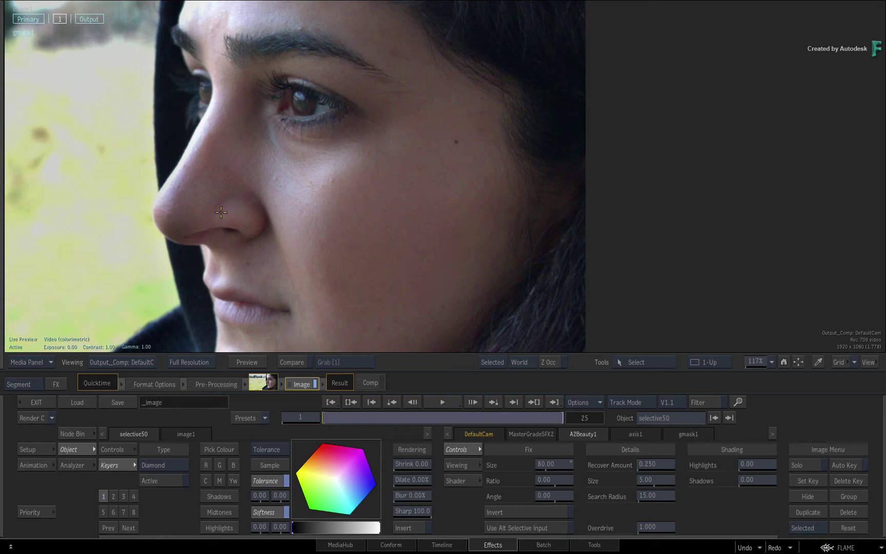
Add an elliptical GMask, gmask2 with its own axis2, to the selective.
click(17, 37)
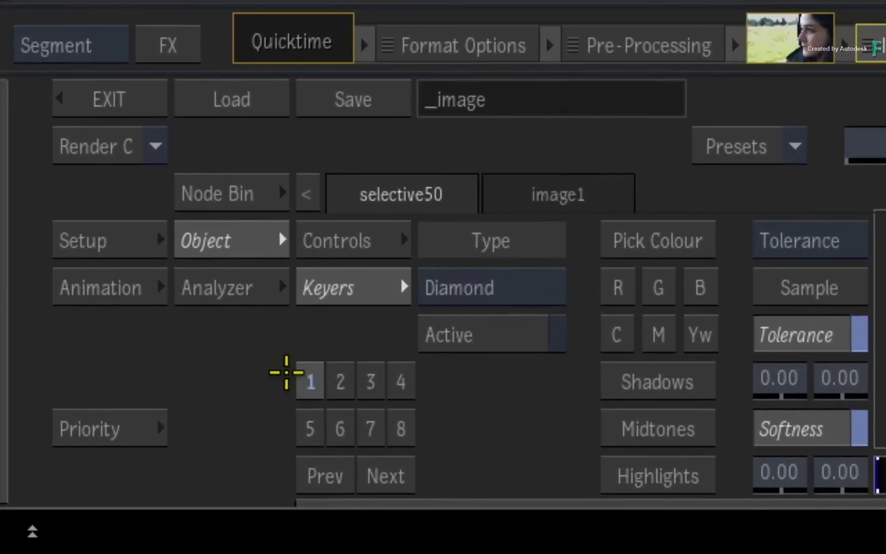
right_click(306, 376)
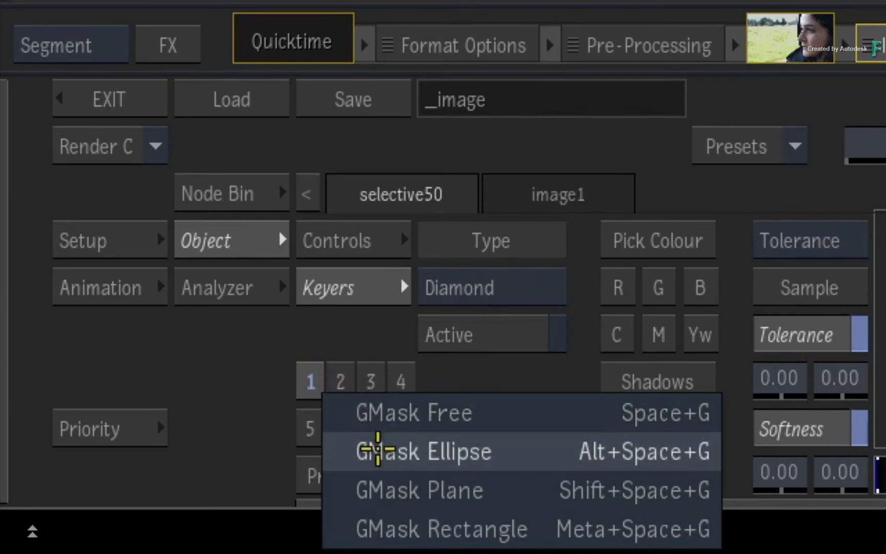
click(352, 447)
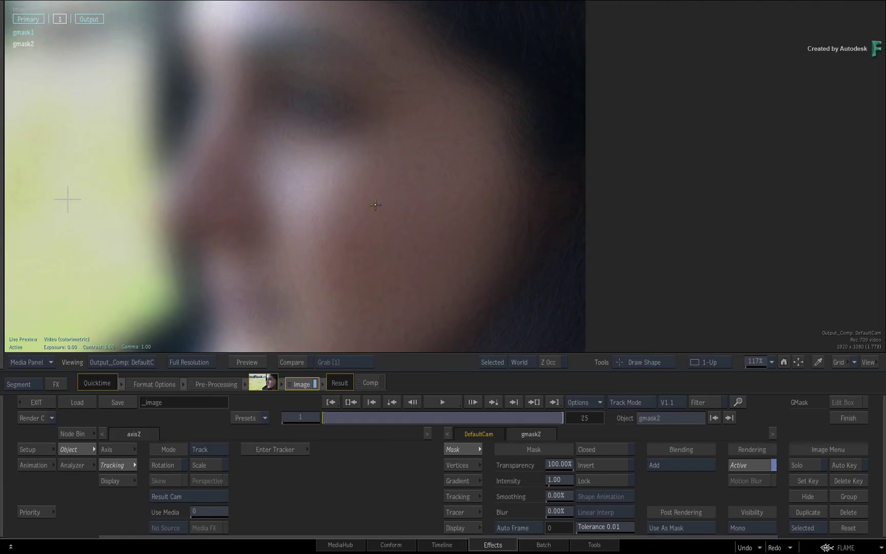
Place gmask2 as a small circle over the upper-cheek mark and planar-track it with axis2.
key(F8)
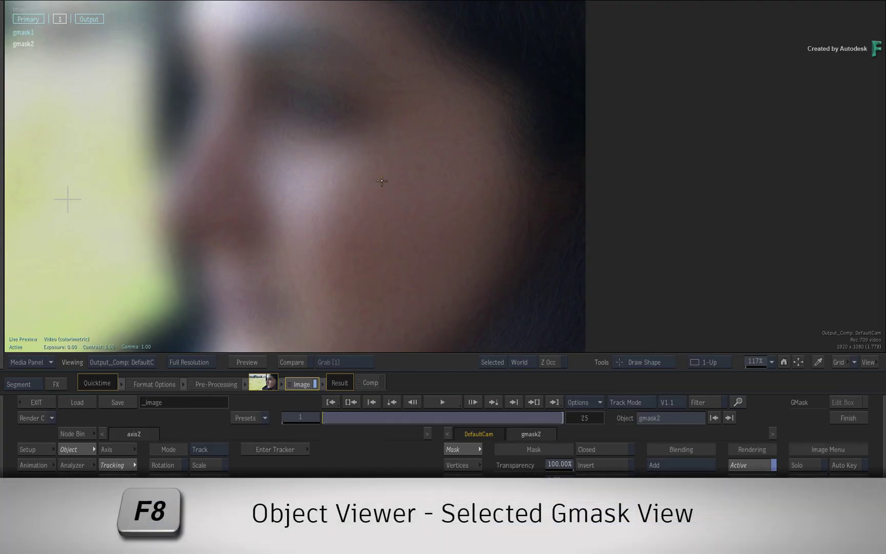
key(F8)
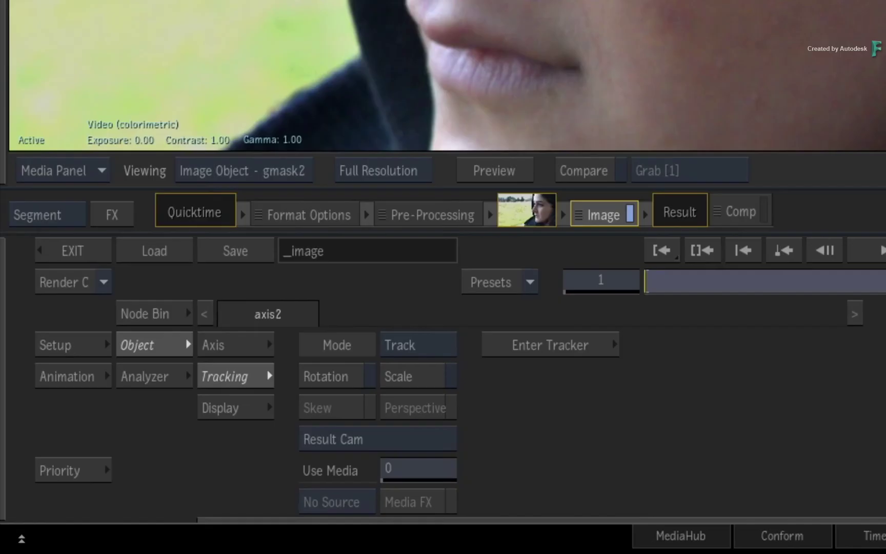
click(442, 339)
click(404, 389)
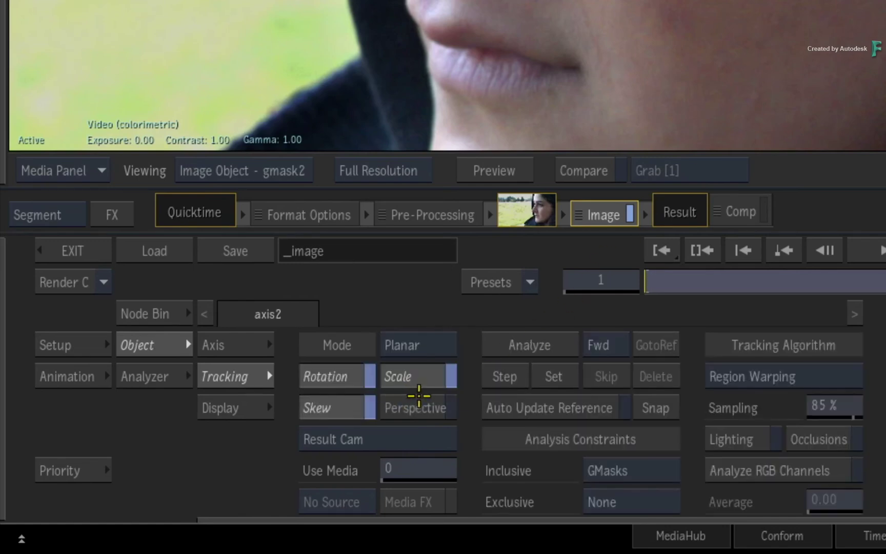
click(512, 342)
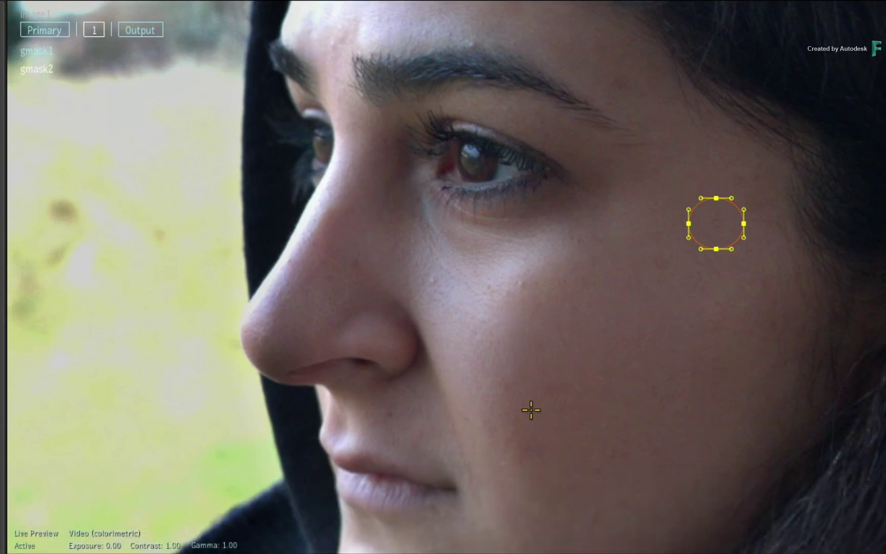
Add a gradient point to the cheek circle mask and pull it inward for a soft falloff.
right_click(695, 241)
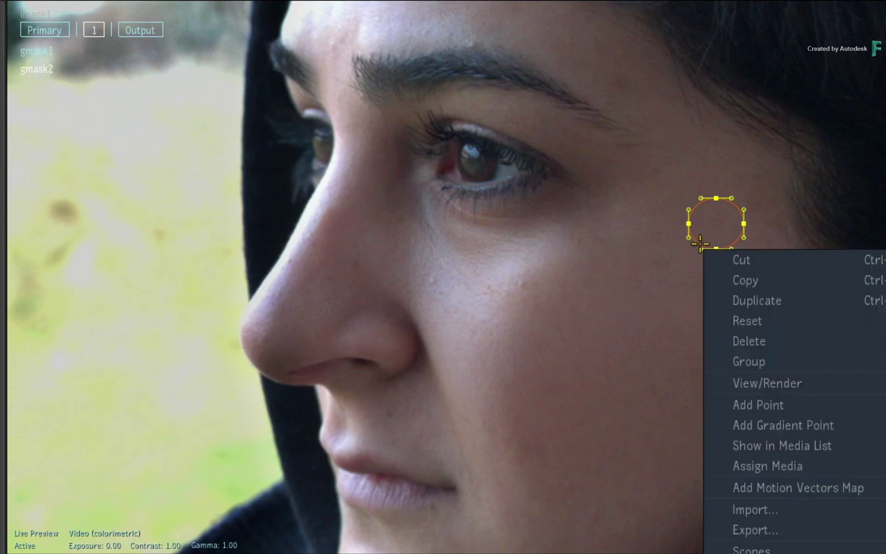
click(775, 422)
drag(696, 241, 707, 233)
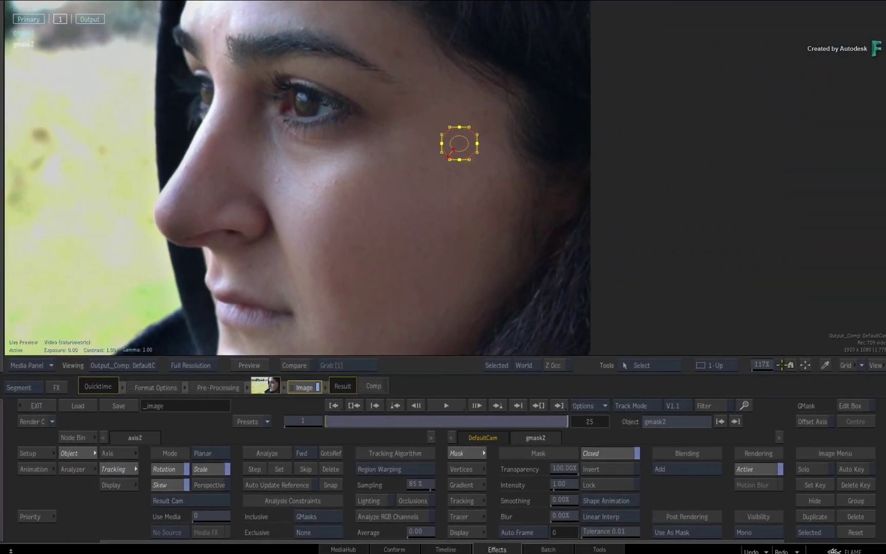
Fit the frame, set the overlay display to Icons Off, then scrub and play the retouched clip.
click(796, 362)
click(511, 362)
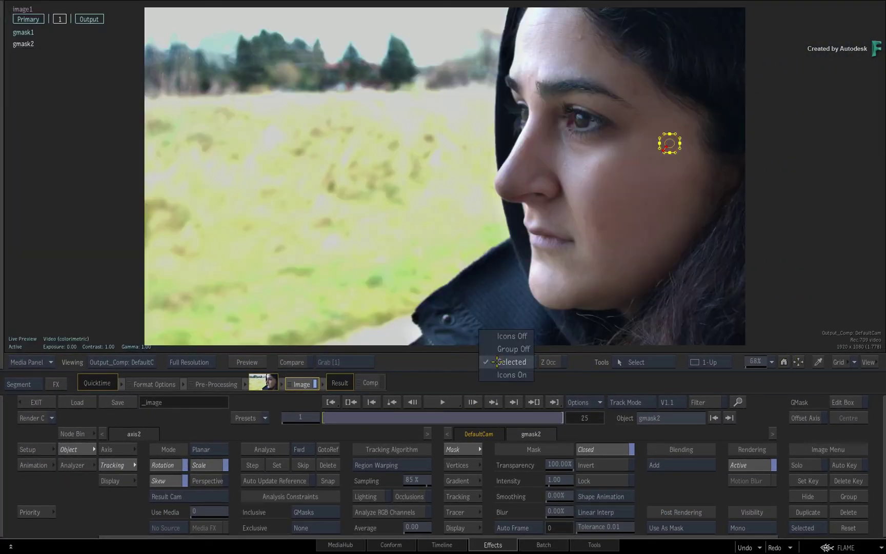
click(505, 336)
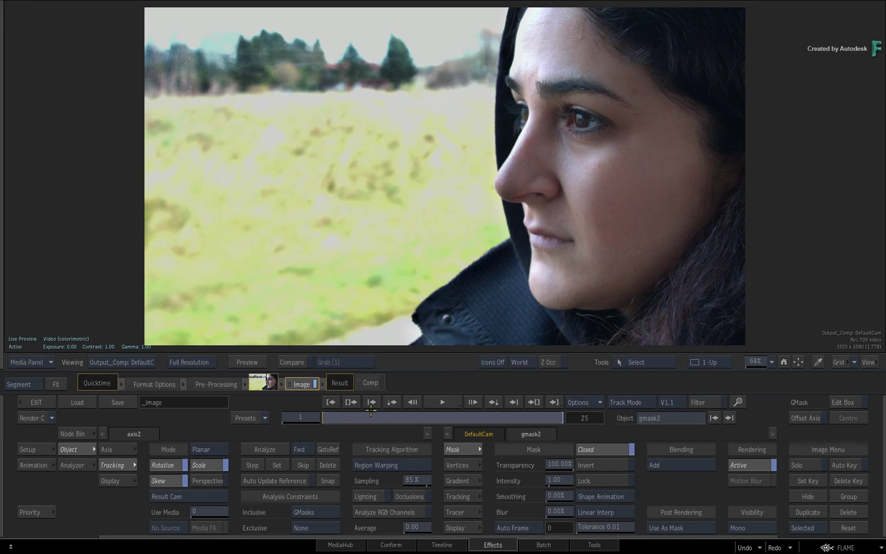
drag(332, 418, 522, 418)
key(space)
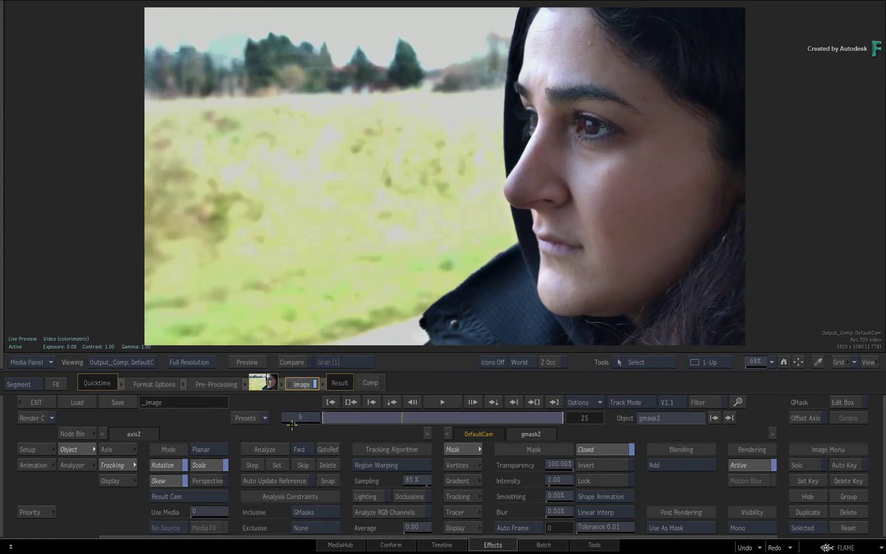
In the Timeline view, play the a2beauty_p1_001 sequence full screen, then return to the reels.
click(453, 545)
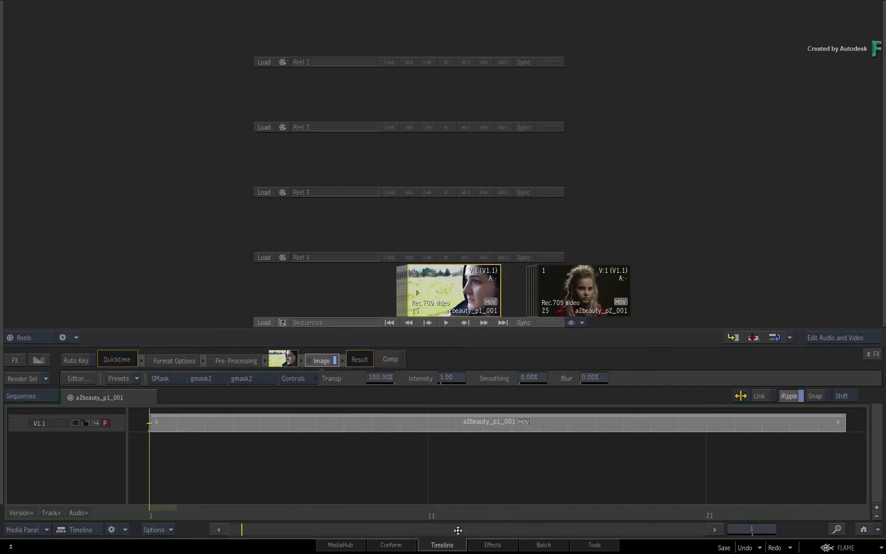
drag(453, 291, 440, 291)
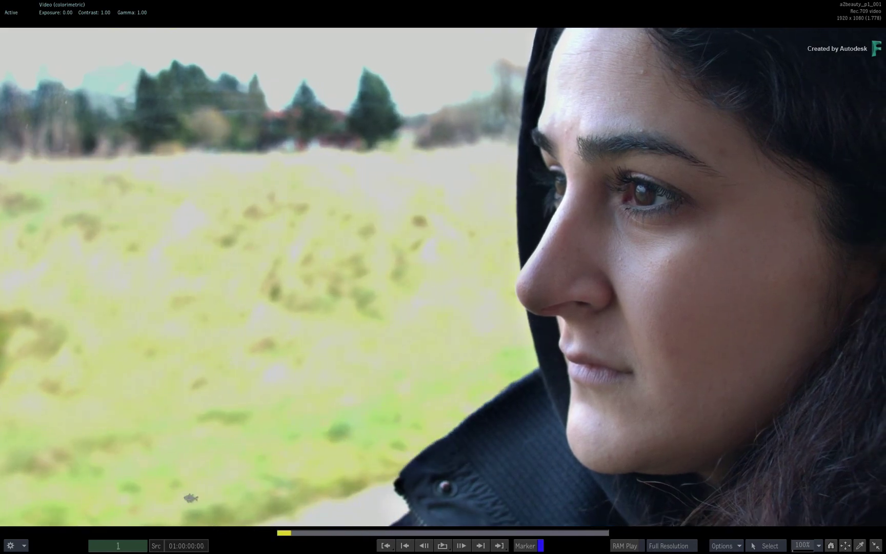
key(Escape)
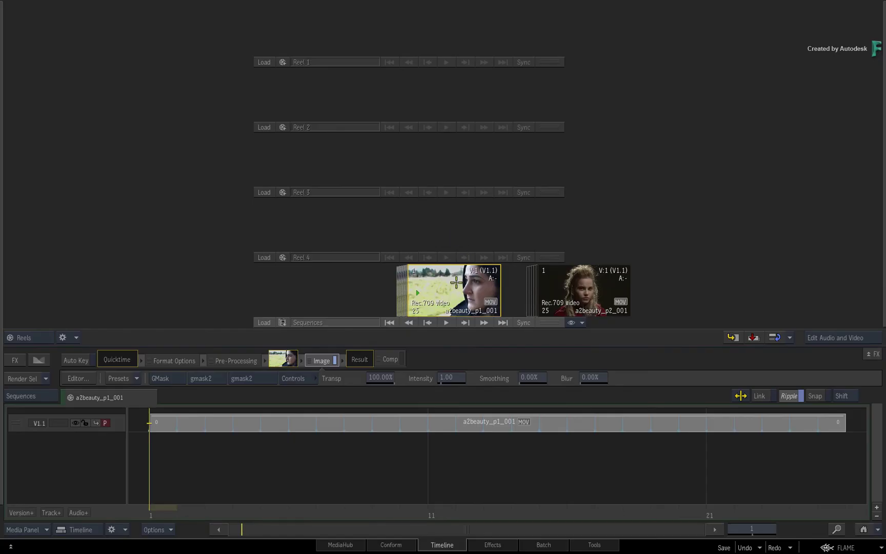
drag(456, 281, 408, 292)
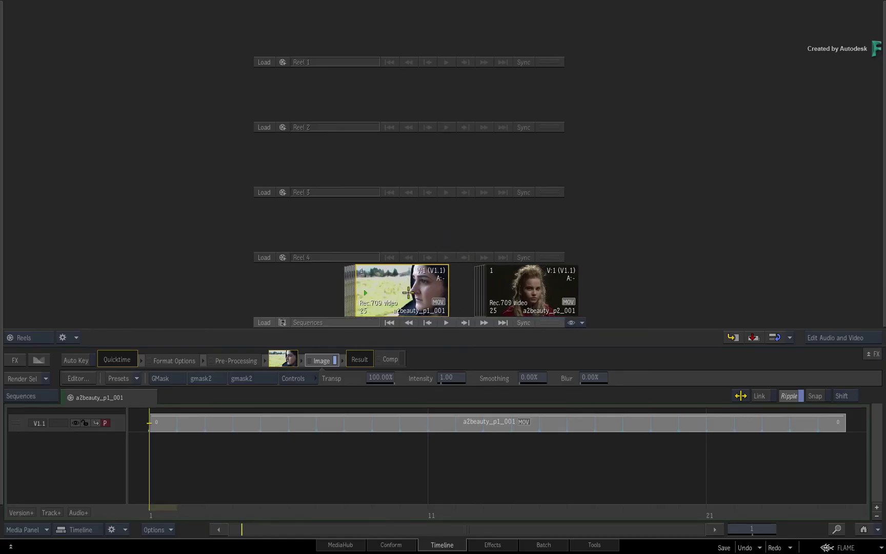